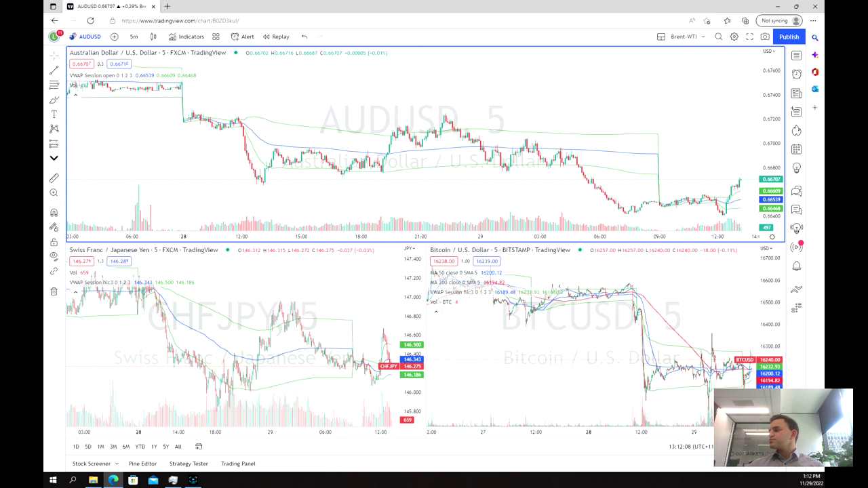
Maximize the AUDUSD 5-minute chart so it fills the whole layout.
key("alt+Return")
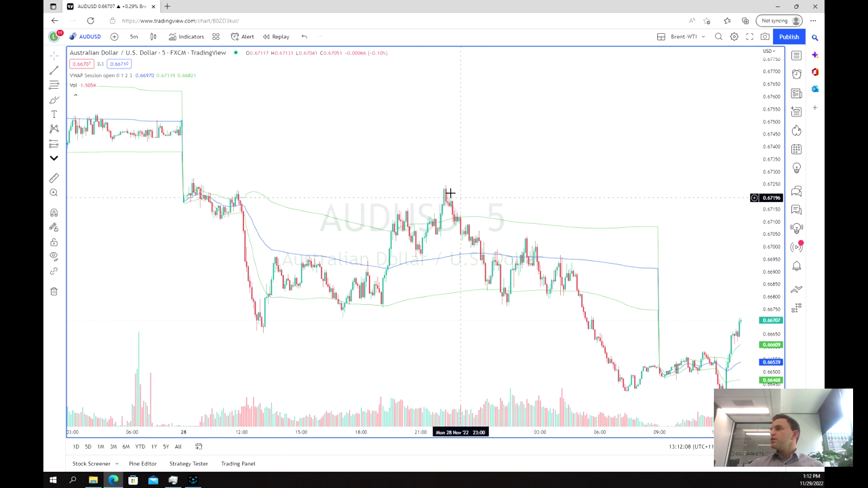
Add black vertical lines at Mon 28 Nov 10:50 and Tue 29 Nov 04:50.
left_click(53, 76)
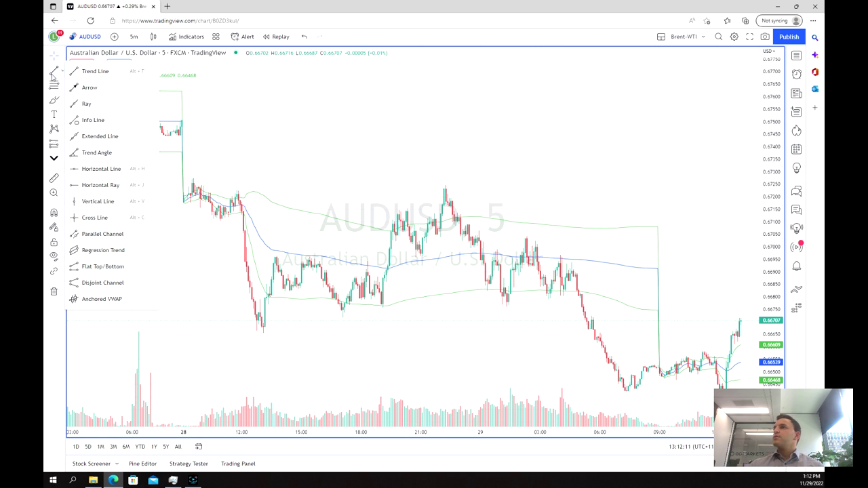
left_click(94, 201)
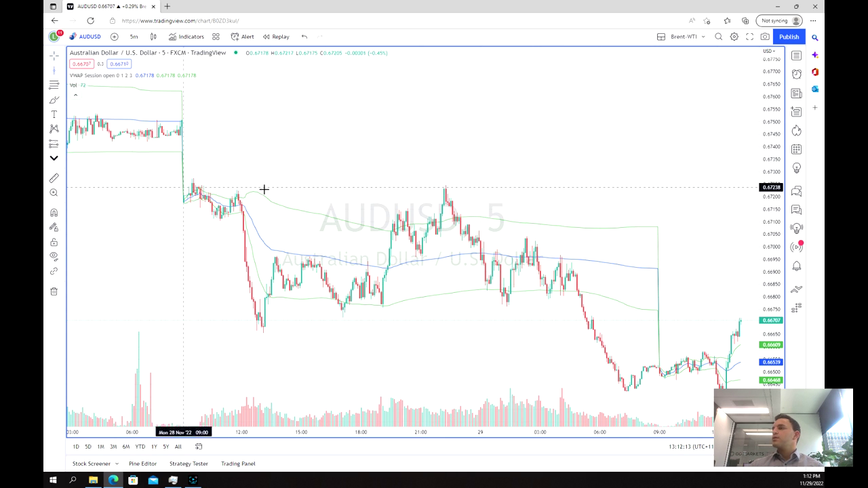
left_click(218, 173)
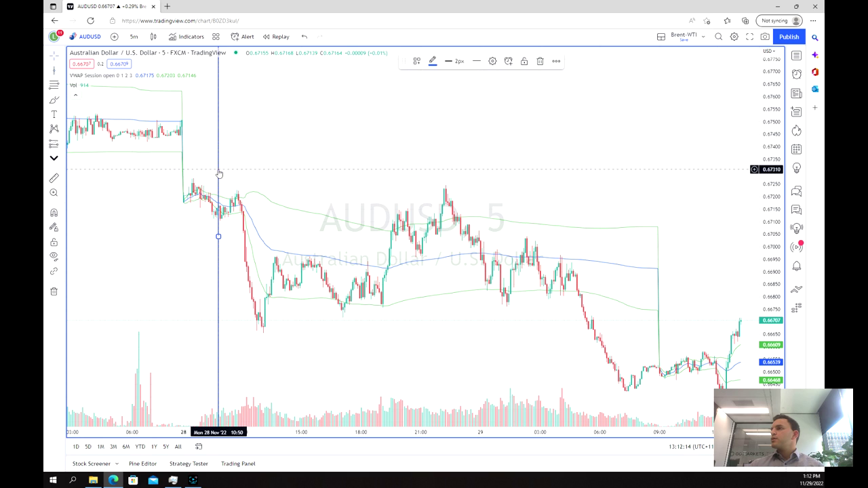
left_click(432, 61)
left_click(516, 83)
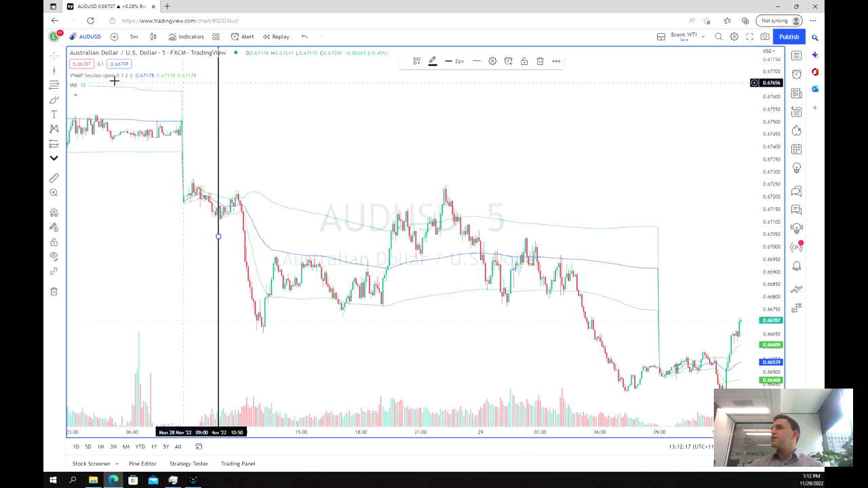
left_click(678, 241)
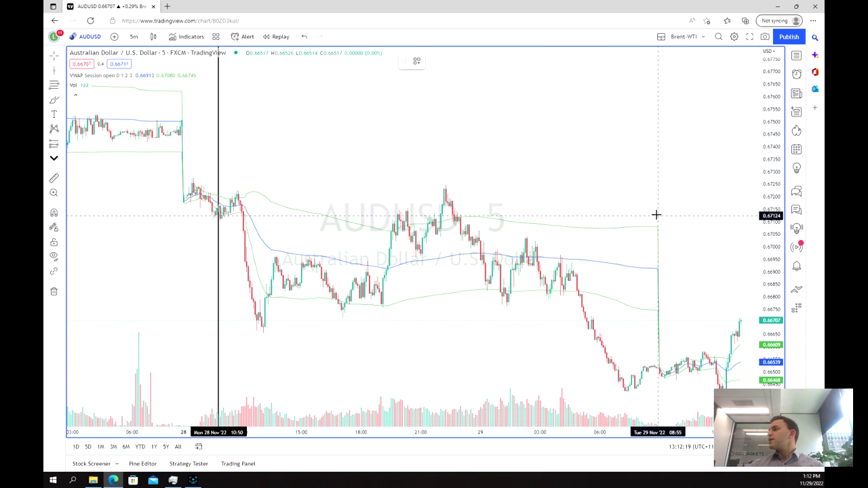
left_click(576, 198)
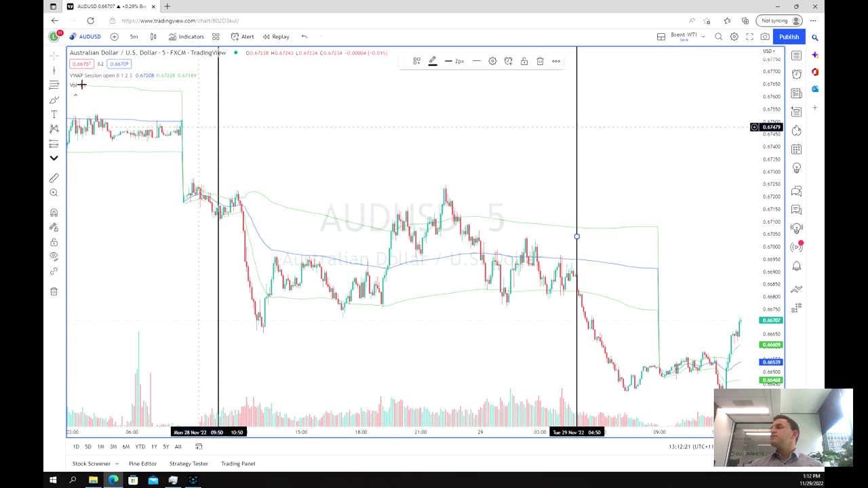
Select the Brush tool from the freehand drawing tools.
left_click(61, 72)
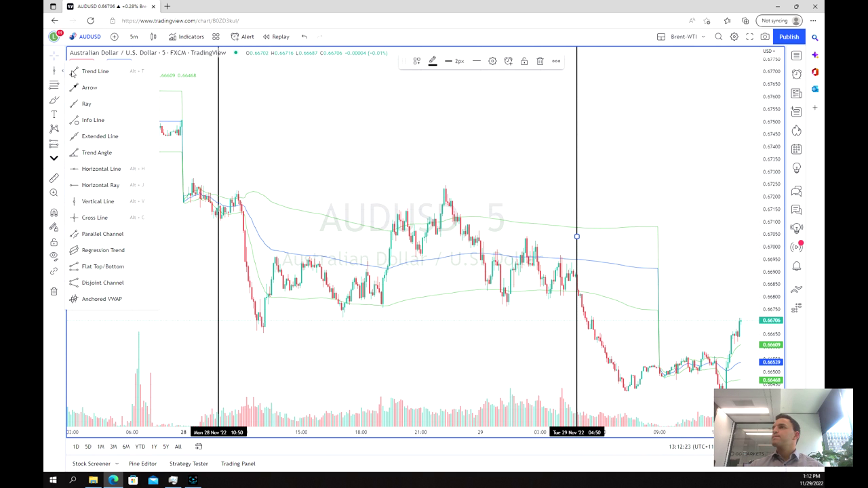
left_click(70, 72)
left_click(53, 57)
left_click(80, 61)
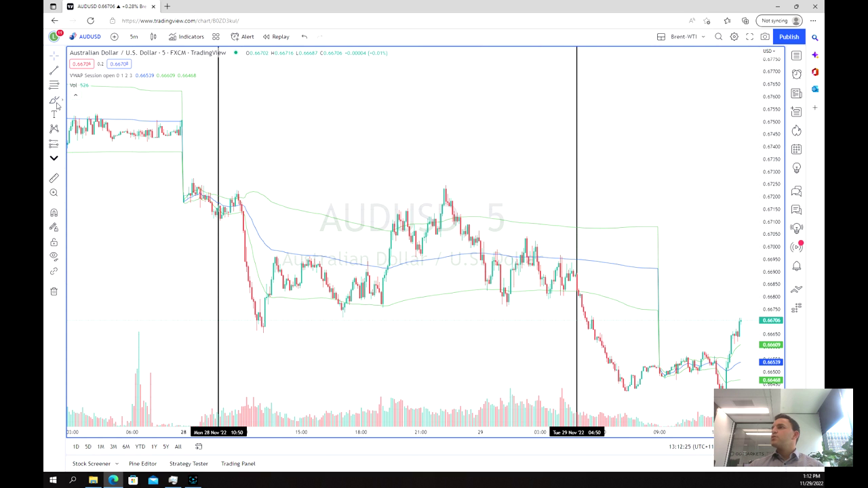
Sketch the box's top, right side and bottom around the range between the vertical lines.
mouse_move(226, 171)
left_mouse_down()
mouse_move(584, 186)
mouse_move(575, 319)
left_mouse_up()
left_click_drag(503, 328, 224, 333)
scroll(339, 144, "up", 1)
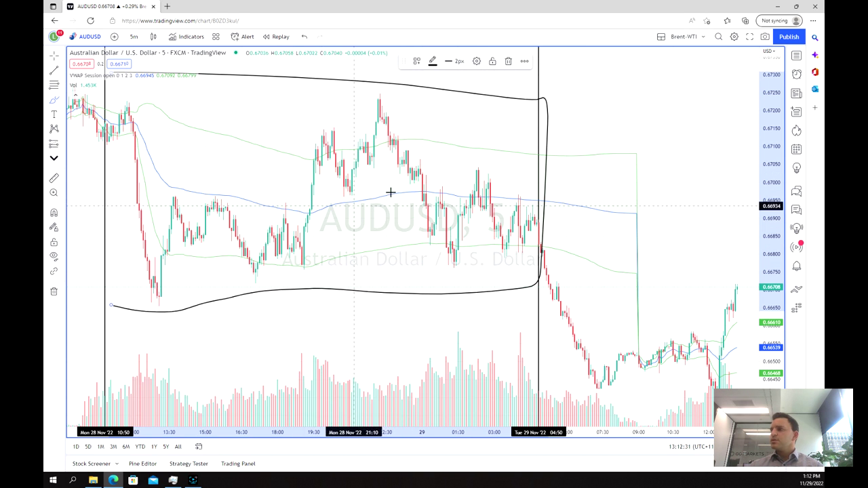
scroll(233, 158, "down", 1)
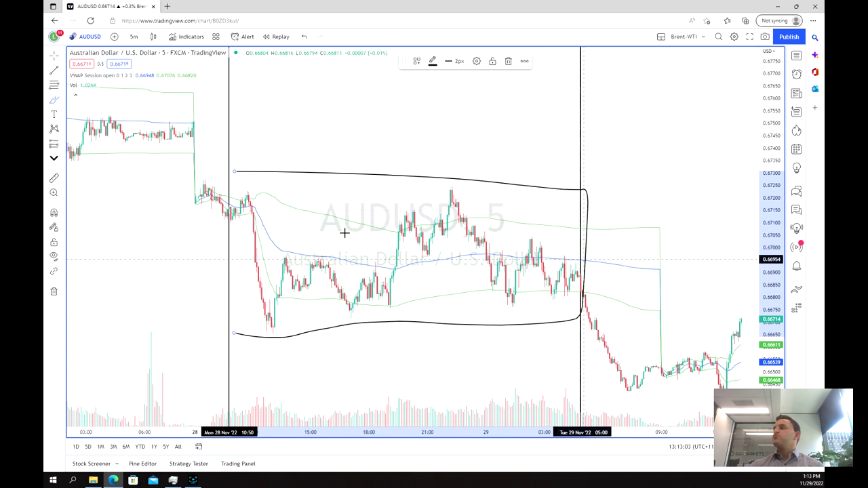
Circle the range-start low and 21:00 high, arc the other swing lows, and underline the 17:00 low.
mouse_move(277, 291)
left_mouse_down()
mouse_move(250, 301)
mouse_move(278, 330)
mouse_move(282, 291)
left_mouse_up()
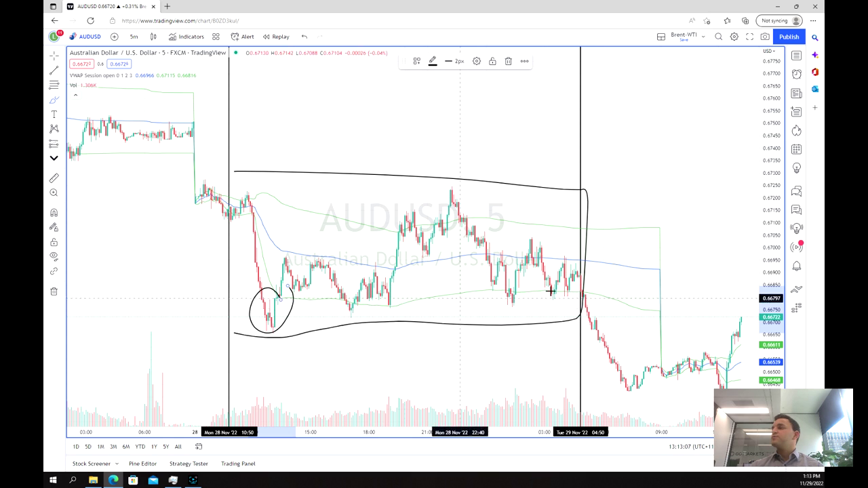
mouse_move(461, 189)
left_mouse_down()
mouse_move(423, 195)
mouse_move(463, 217)
mouse_move(469, 195)
left_mouse_up()
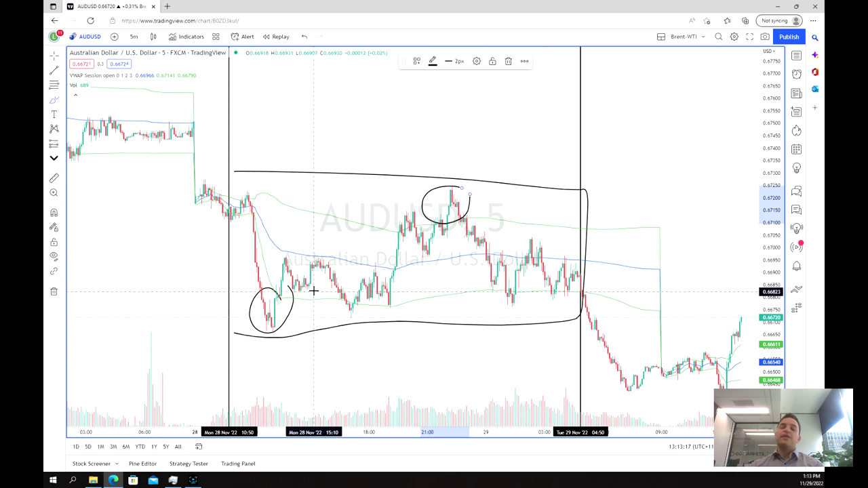
mouse_move(293, 292)
left_mouse_down()
mouse_move(355, 315)
mouse_move(404, 300)
left_mouse_up()
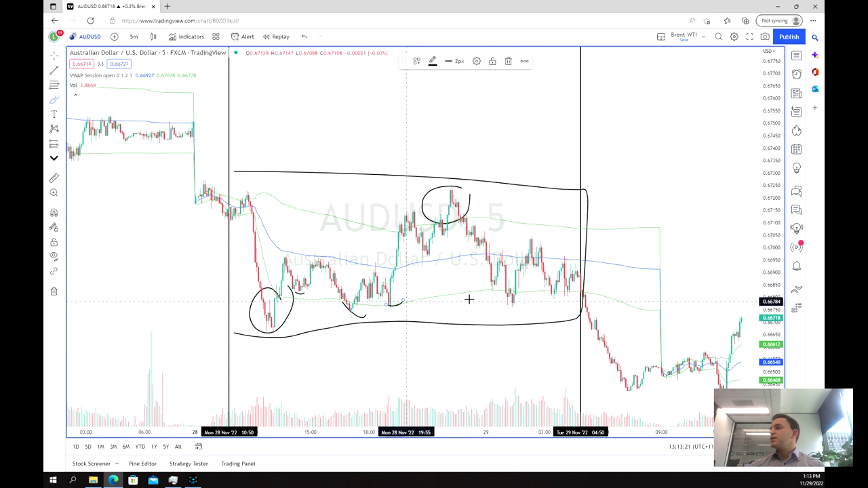
mouse_move(485, 285)
left_mouse_down()
mouse_move(525, 303)
mouse_move(553, 298)
left_mouse_up()
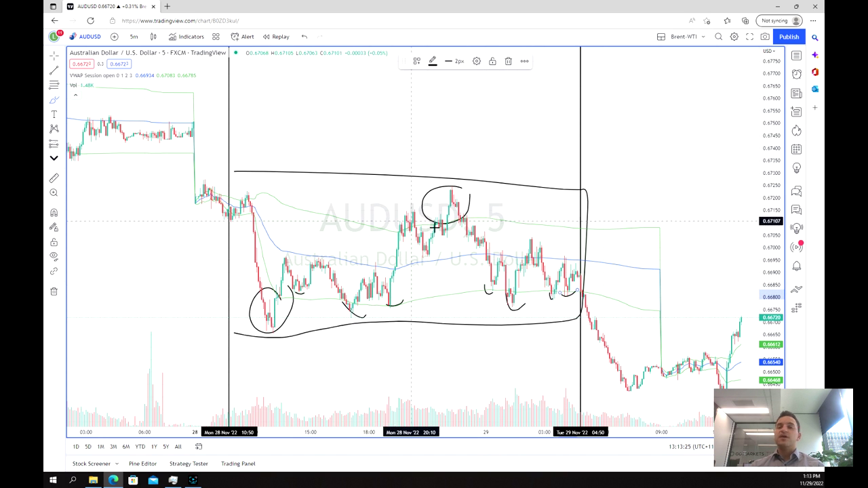
left_click_drag(388, 224, 418, 201)
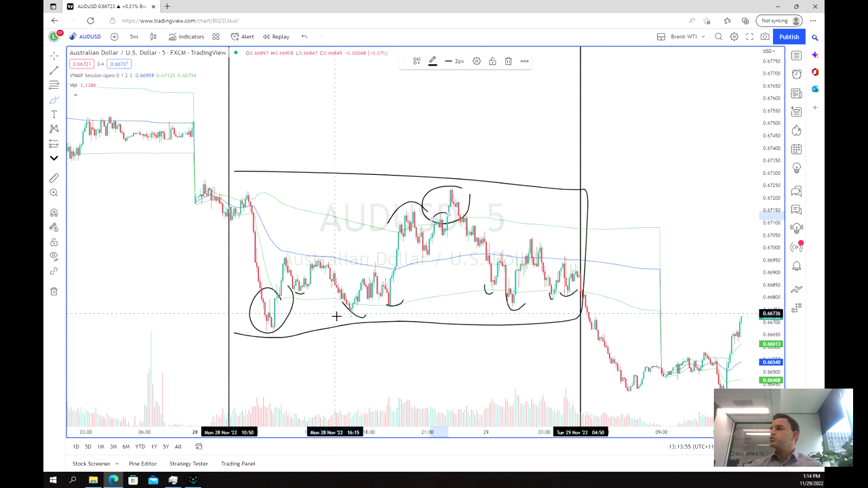
left_click_drag(345, 319, 369, 321)
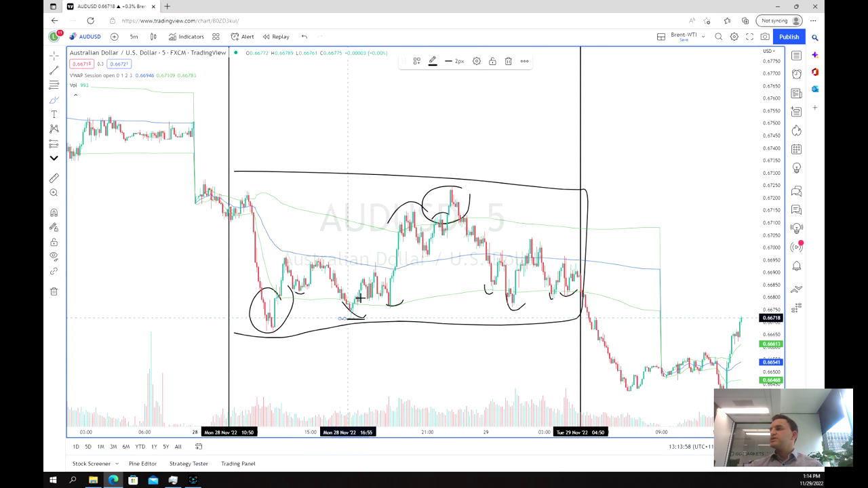
Place a Long Position marker with its entry at the AUDUSD swing low.
left_click(54, 144)
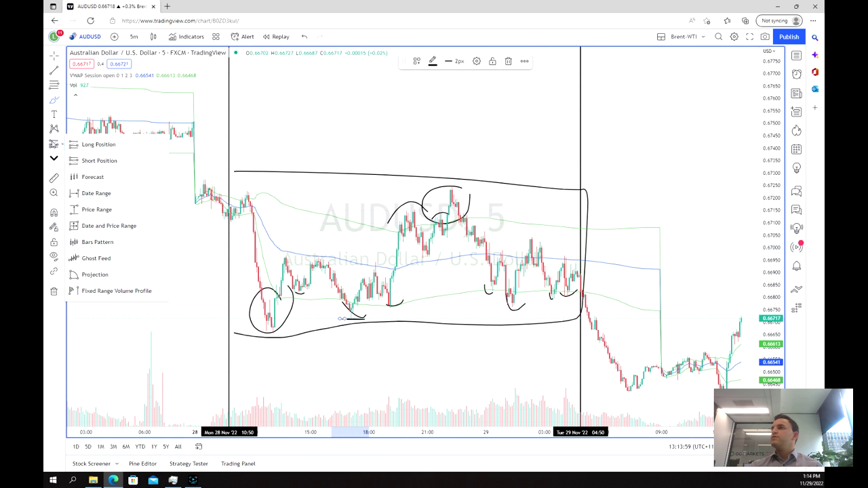
left_click(190, 202)
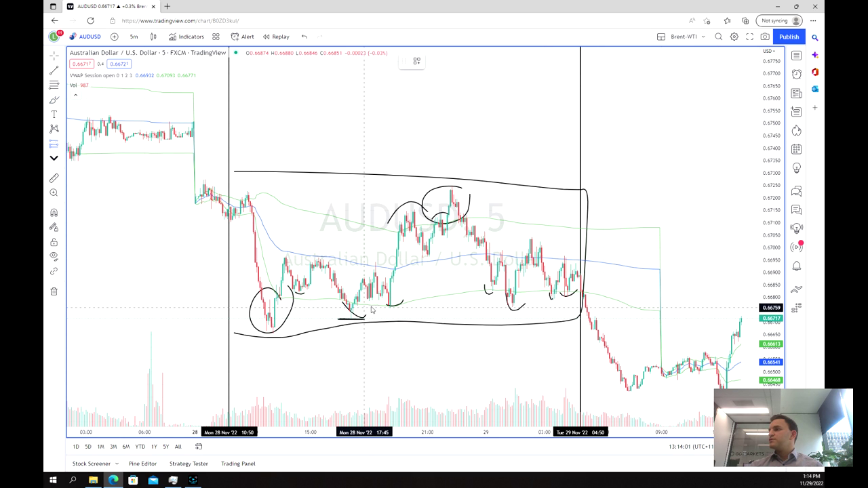
left_click(351, 306)
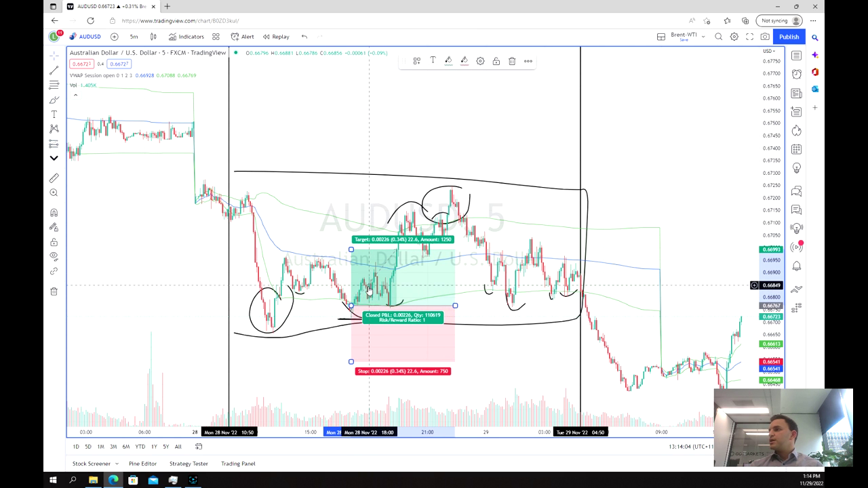
left_click_drag(364, 287, 360, 283)
scroll(167, 304, "up", 5)
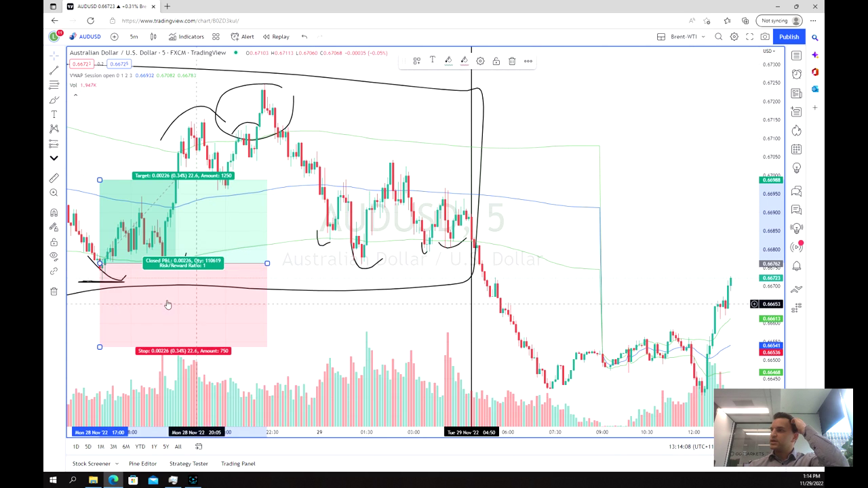
scroll(102, 300, "down", 3)
left_click_drag(286, 254, 317, 253)
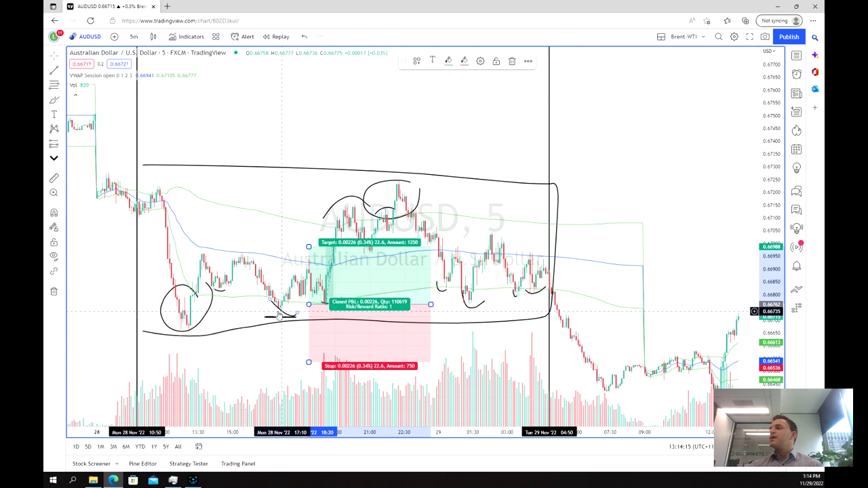
Shift the short stroke under the low left and delete a stray curve in the target area.
left_click_drag(280, 316, 249, 311)
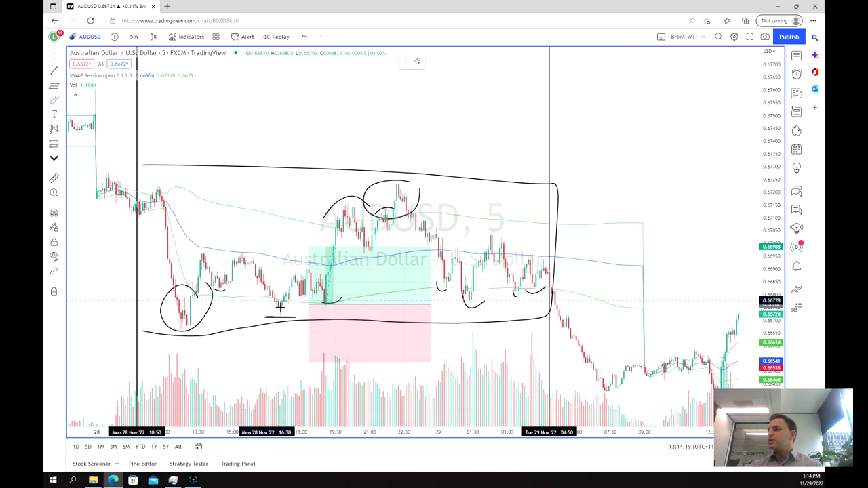
left_click(279, 303)
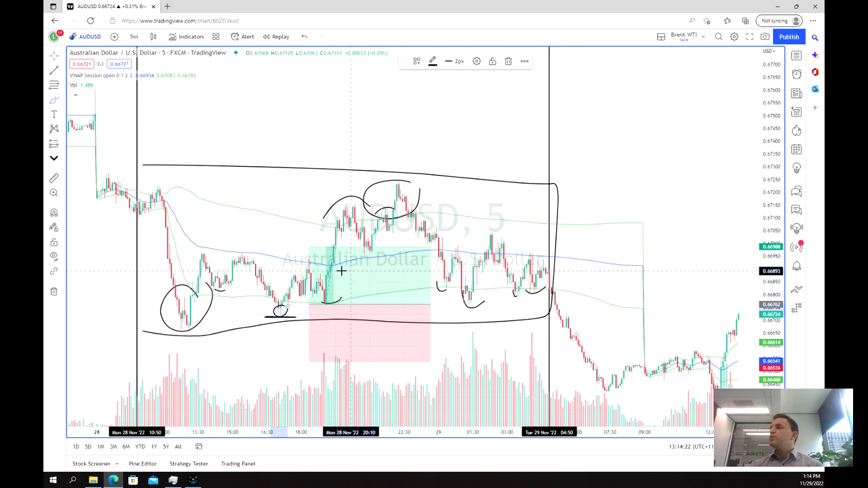
left_click_drag(336, 273, 302, 287)
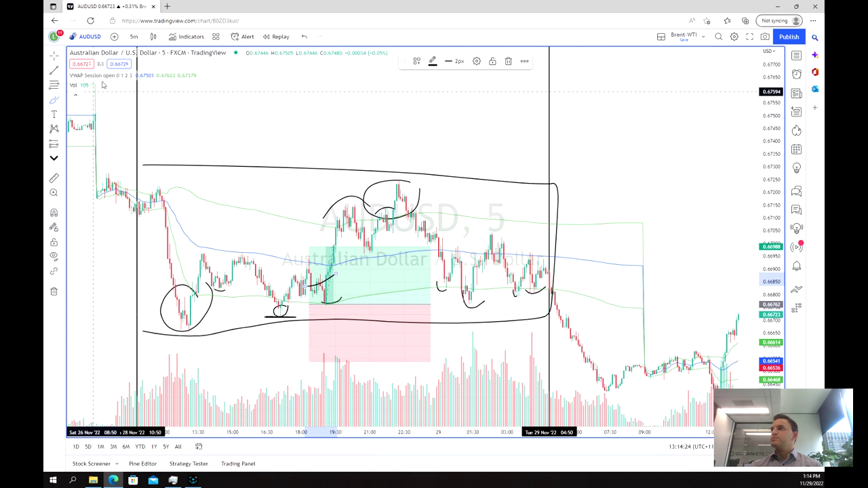
left_click(509, 61)
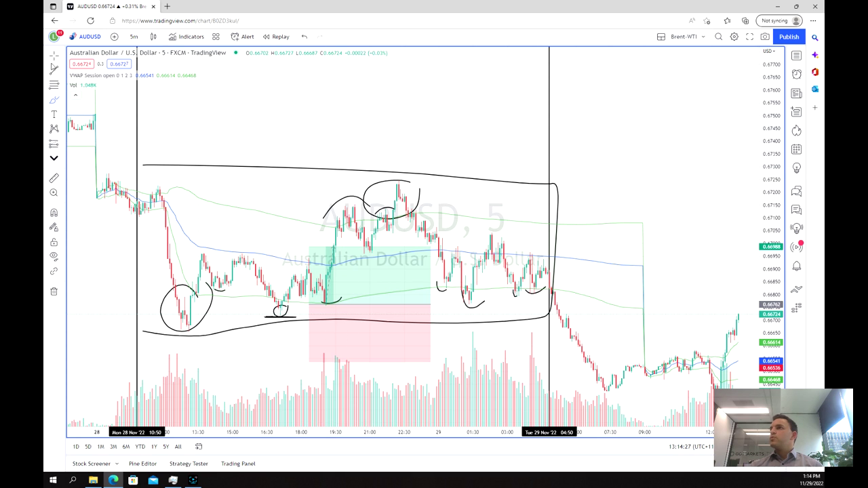
Fit the long position to the swing low with a 0.00173 target, then restore all three charts.
left_click_drag(357, 267, 318, 270)
left_click_drag(276, 248, 270, 262)
left_click_drag(270, 365, 258, 318)
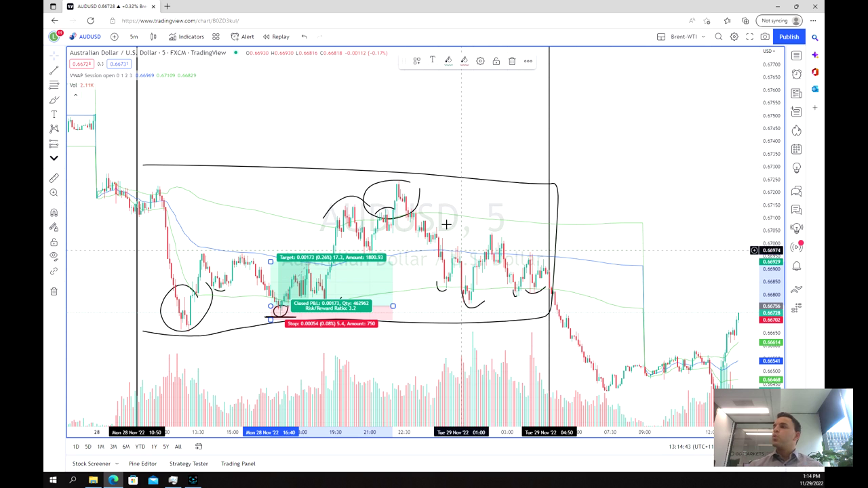
scroll(490, 251, "down", 3)
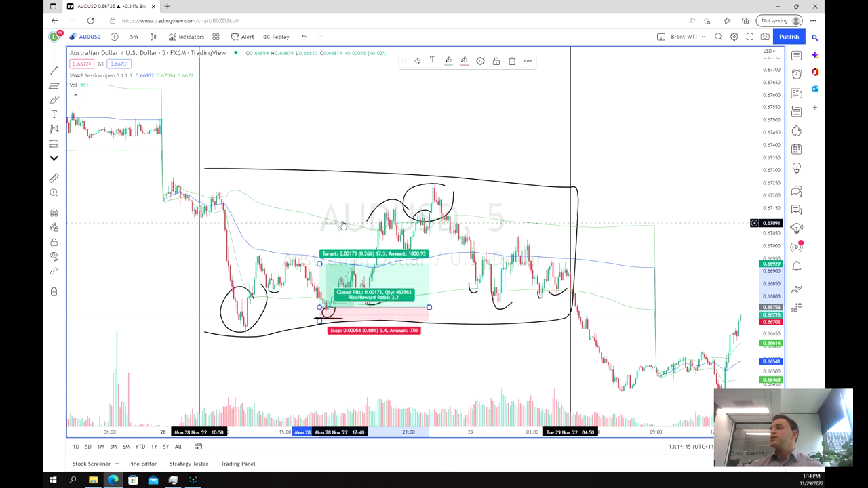
scroll(498, 246, "up", 2)
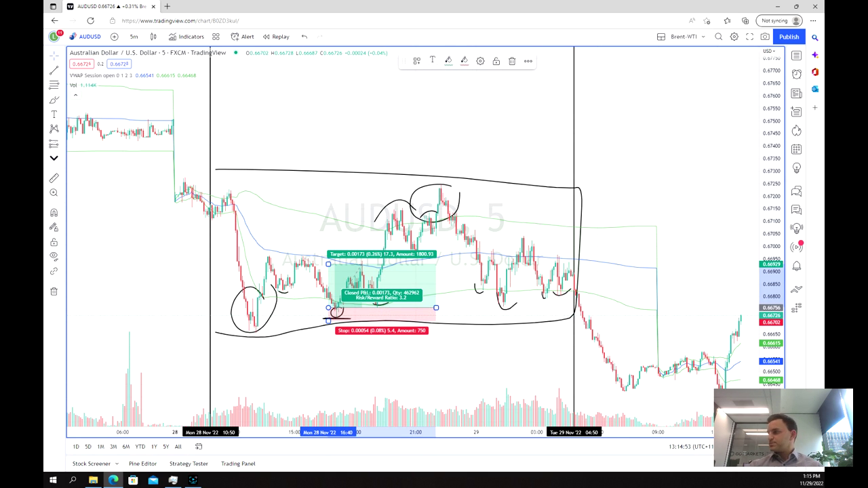
key("alt+Return")
Maximize the CHFJPY chart and zoom and pan to the 26–28 Nov range.
left_click(285, 285)
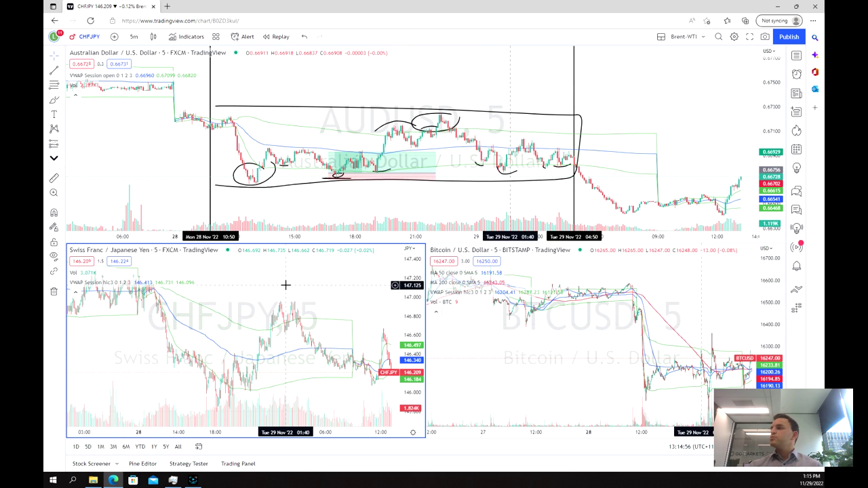
key("alt+Return")
scroll(442, 332, "up", 5)
scroll(445, 329, "down", 5)
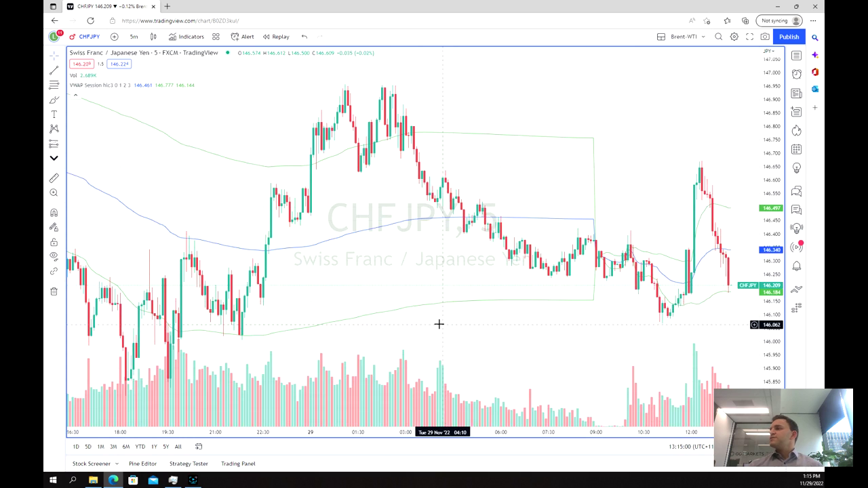
left_click_drag(775, 167, 775, 203)
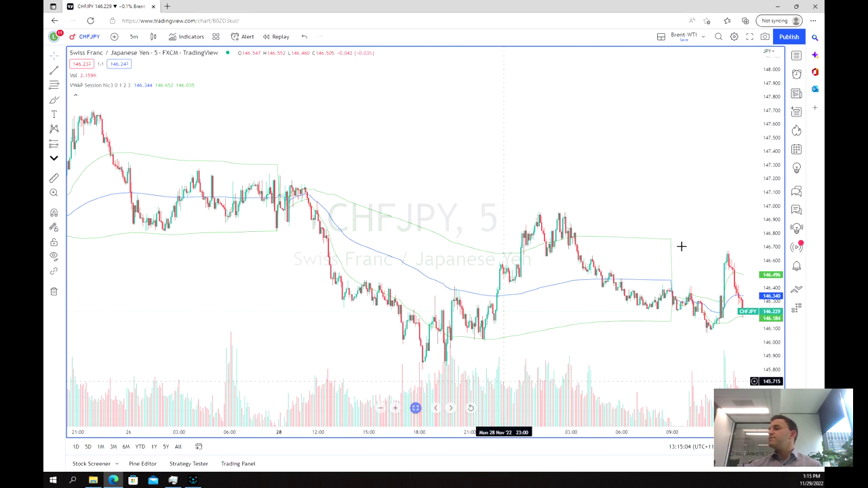
left_click_drag(343, 167, 609, 176)
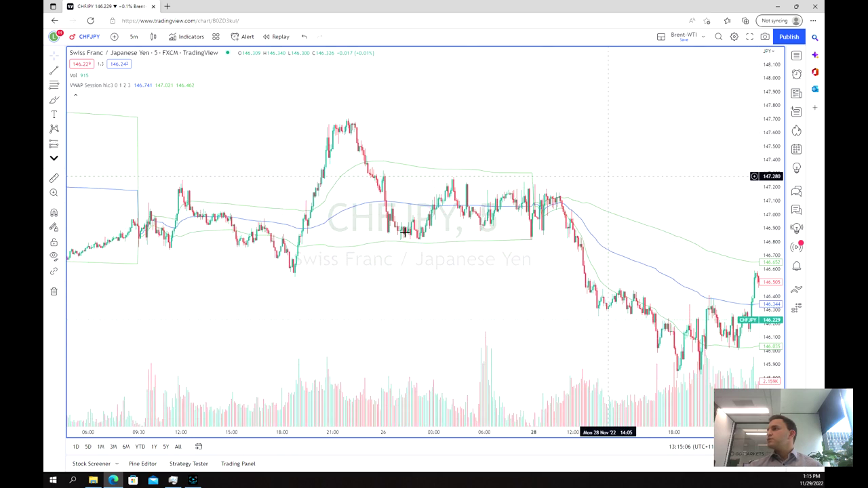
scroll(405, 232, "up", 3)
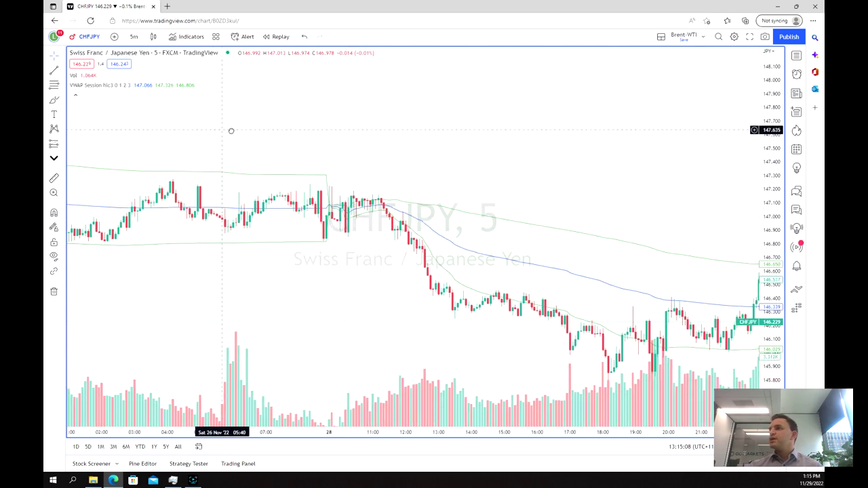
left_click_drag(231, 130, 287, 157)
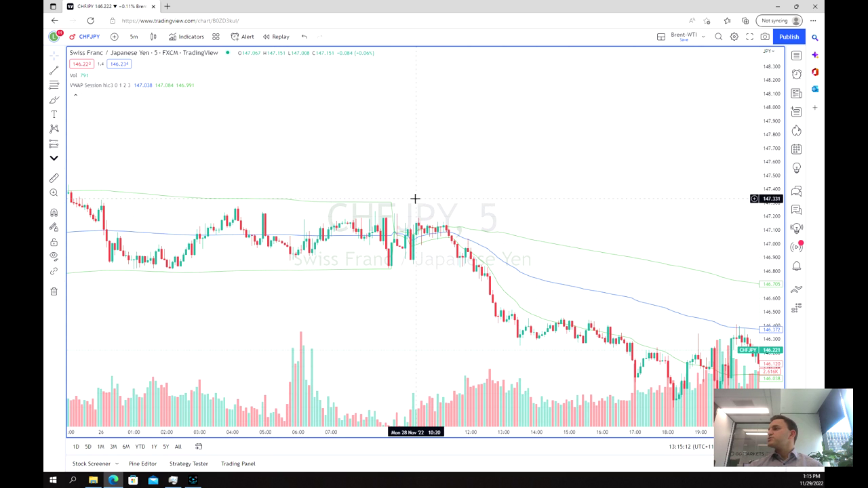
left_click_drag(343, 434, 225, 432)
left_click_drag(123, 300, 414, 309)
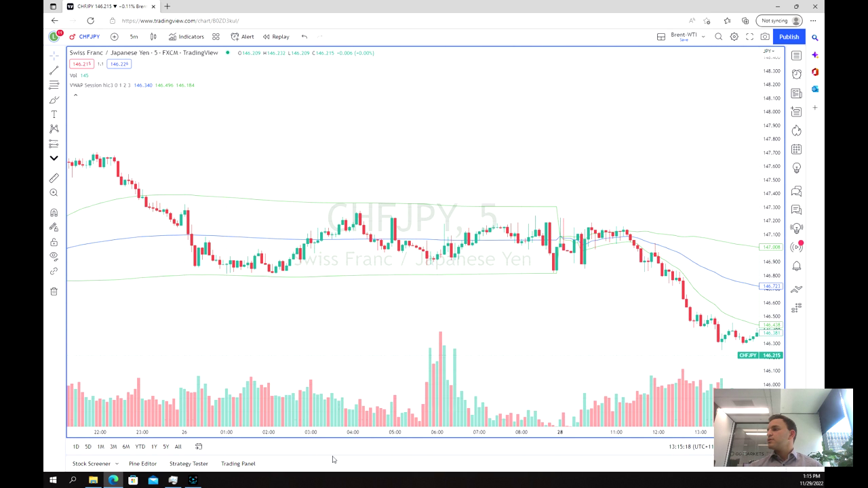
left_click_drag(310, 434, 345, 429)
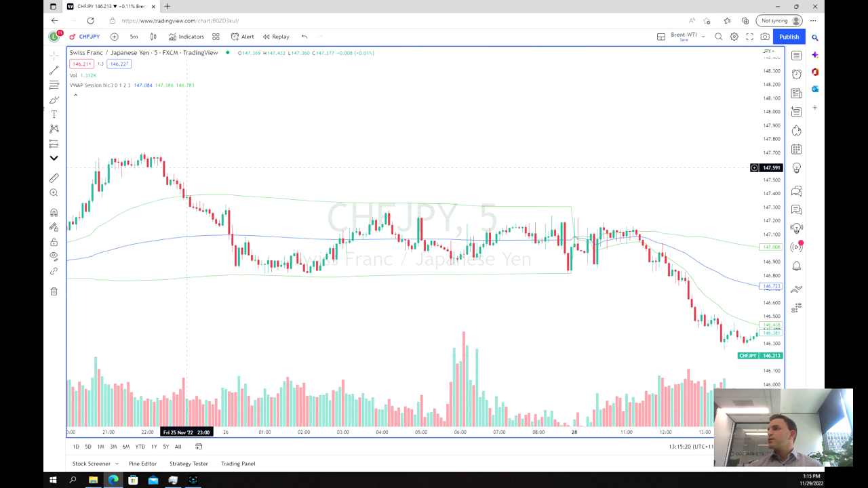
Draw arcs over the 26 Nov high, under its lows, and around the pre-28 Nov dip and peak; restore the layout.
left_click_drag(375, 207, 400, 207)
mouse_move(217, 266)
left_mouse_down()
mouse_move(287, 283)
mouse_move(319, 275)
left_mouse_up()
left_click_drag(565, 272, 581, 278)
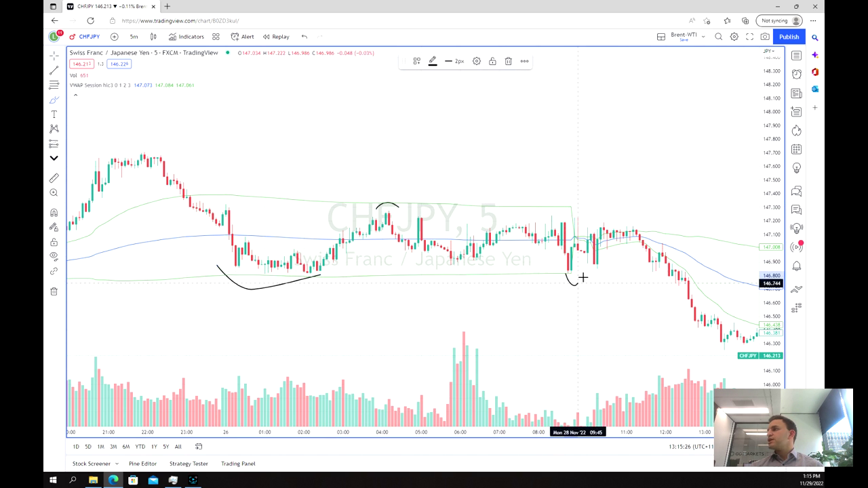
left_click_drag(549, 217, 584, 209)
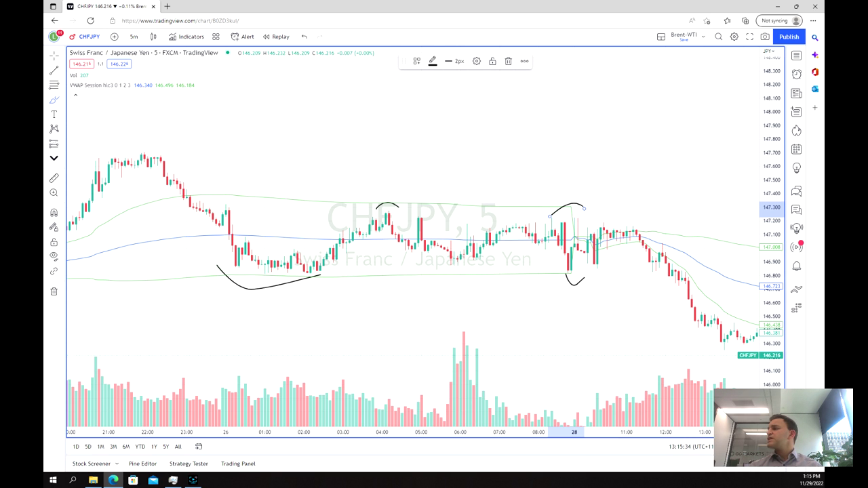
key("alt+Return")
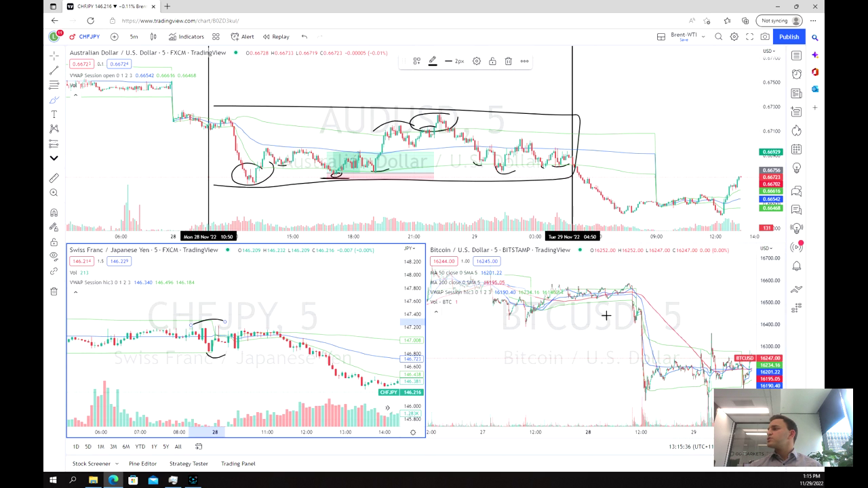
Maximize the BTCUSD chart and zoom to the late 28 Nov to 29 Nov candles.
left_click(480, 352)
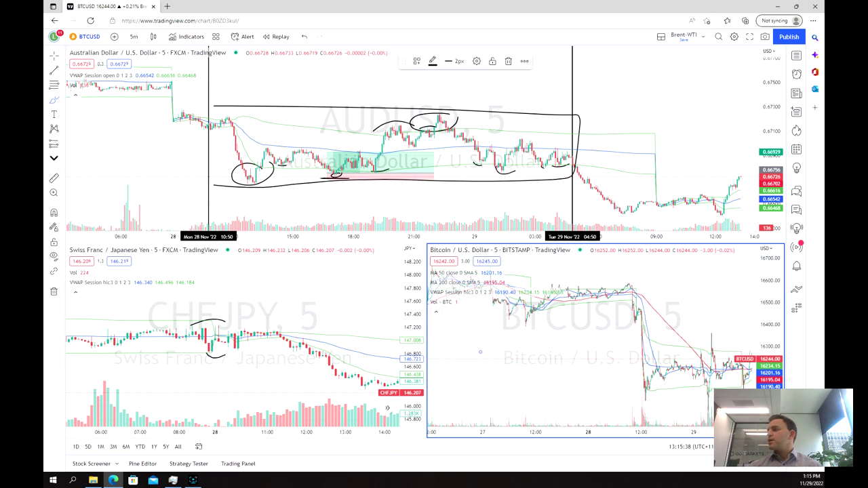
key("alt+Return")
scroll(432, 284, "up", 10)
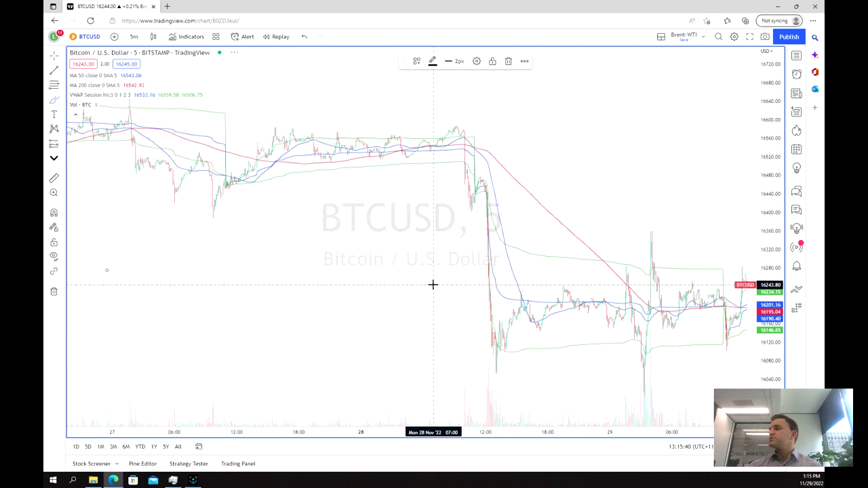
scroll(432, 285, "up", 4)
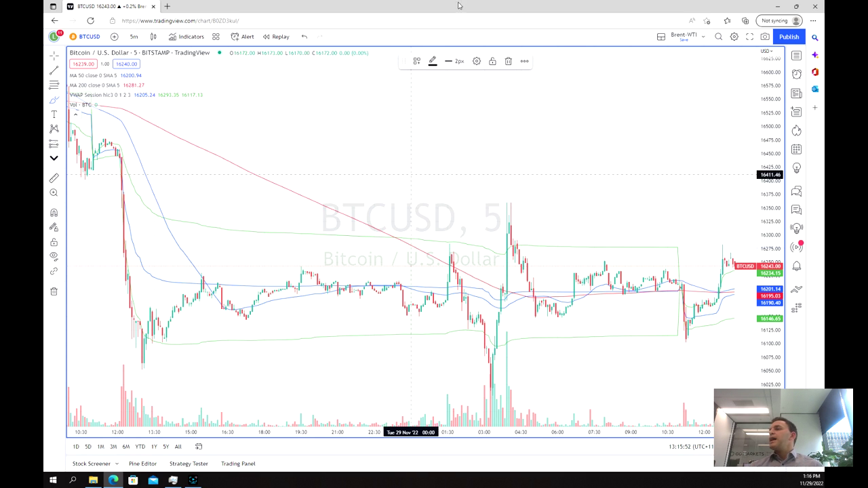
scroll(428, 231, "down", 5)
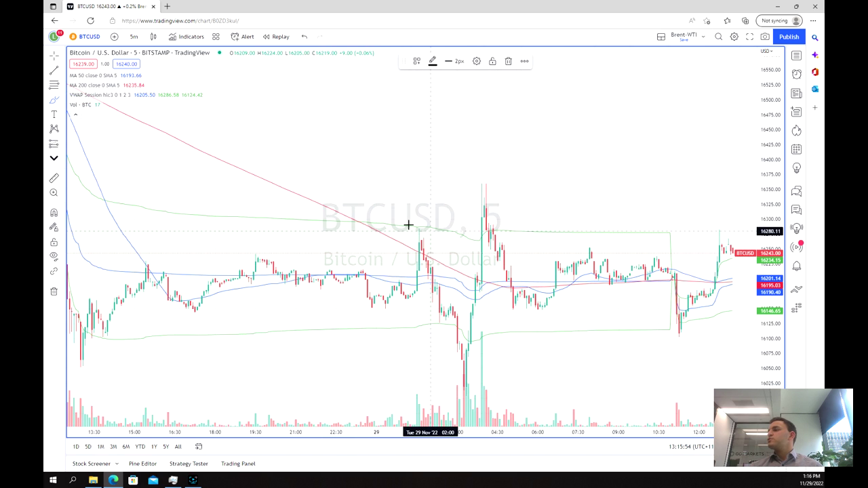
With the Brush, draw arcs above and below the 29 Nov spike and under the 28 Nov midday dip.
left_click(53, 100)
left_click(88, 99)
left_click_drag(580, 231, 614, 204)
mouse_move(573, 351)
left_mouse_down()
mouse_move(594, 400)
mouse_move(626, 361)
left_mouse_up()
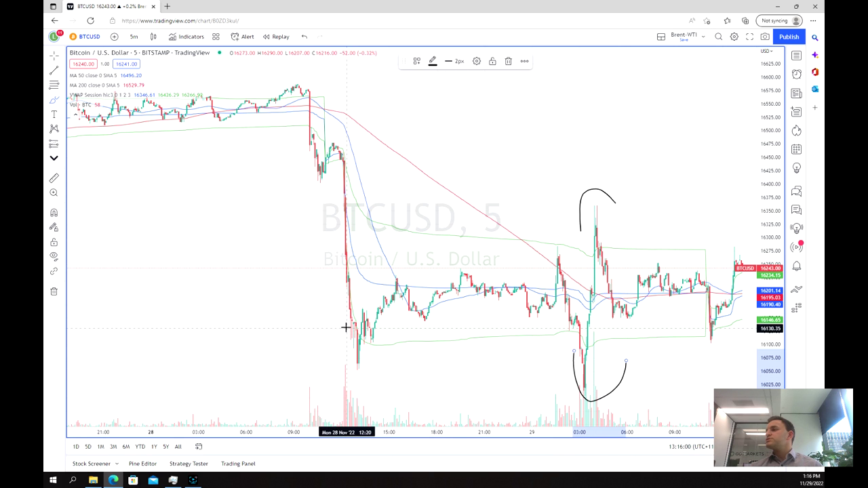
left_click_drag(348, 327, 383, 349)
Shift the candles left and circle the 28 Nov midday low near 16,075.
scroll(694, 328, "up", 2)
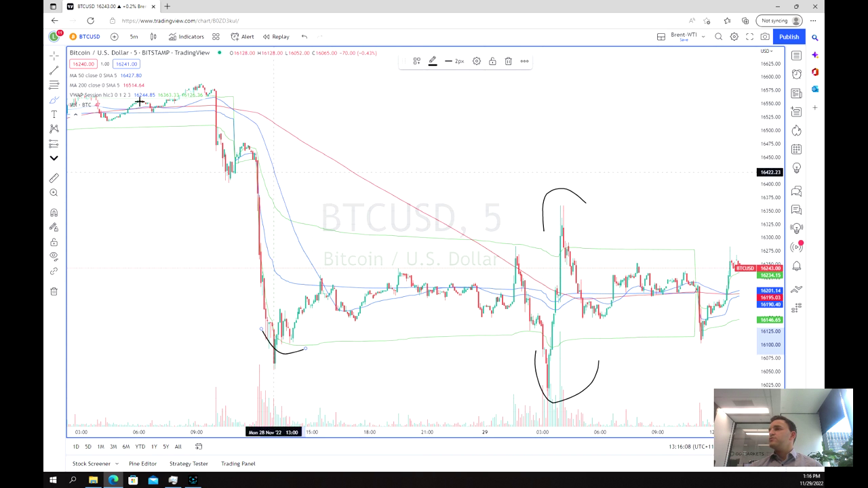
left_click_drag(652, 167, 493, 152)
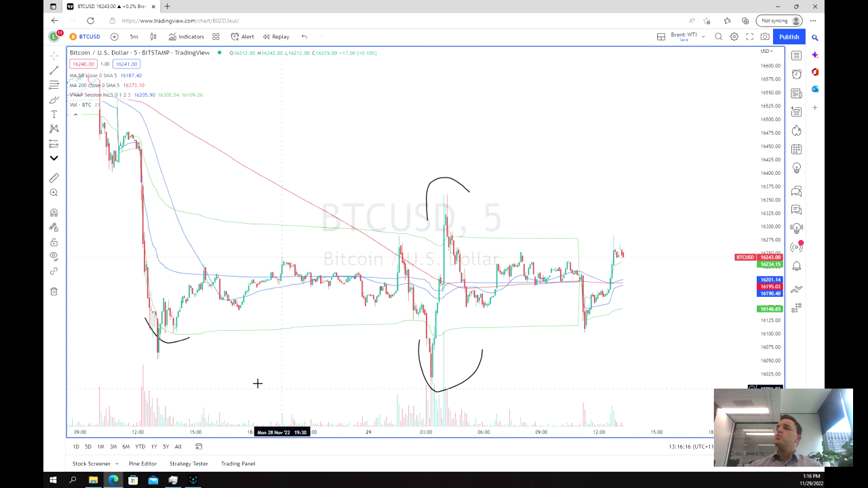
scroll(166, 332, "up", 1)
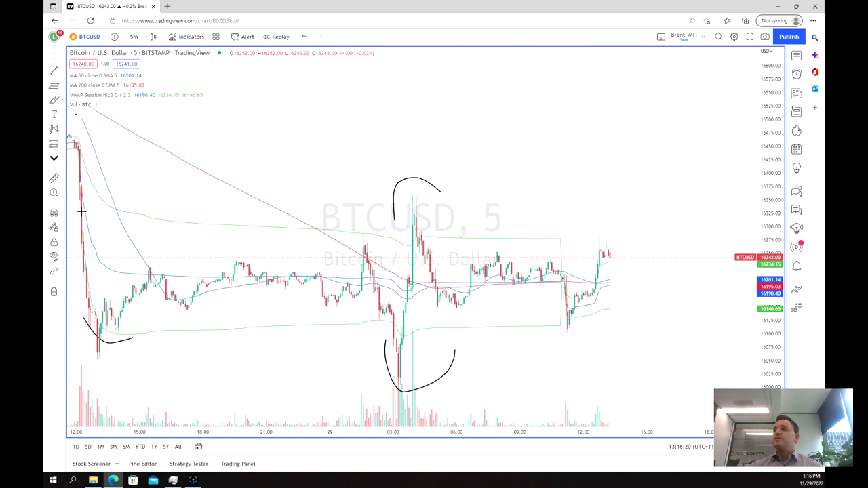
mouse_move(102, 362)
left_mouse_down()
mouse_move(107, 320)
mouse_move(85, 353)
left_mouse_up()
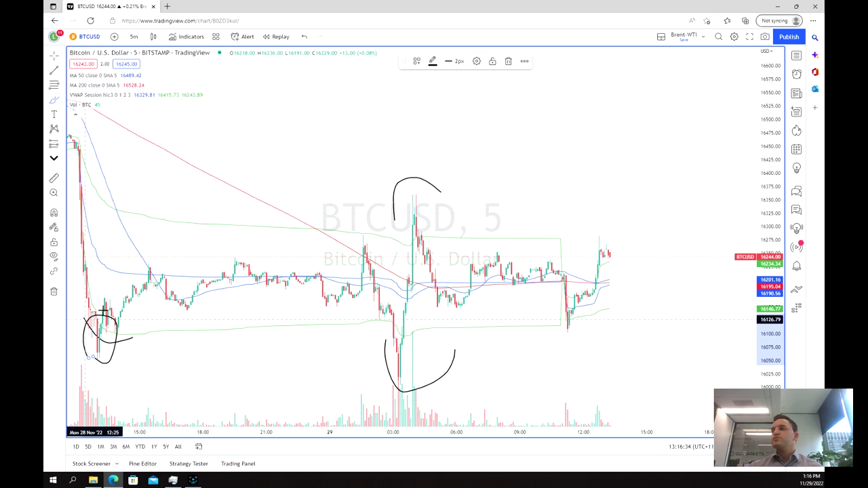
scroll(381, 261, "down", 5)
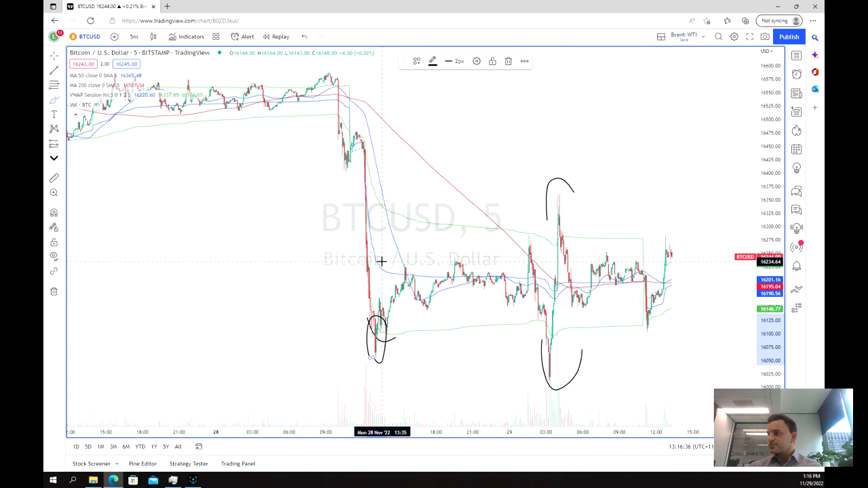